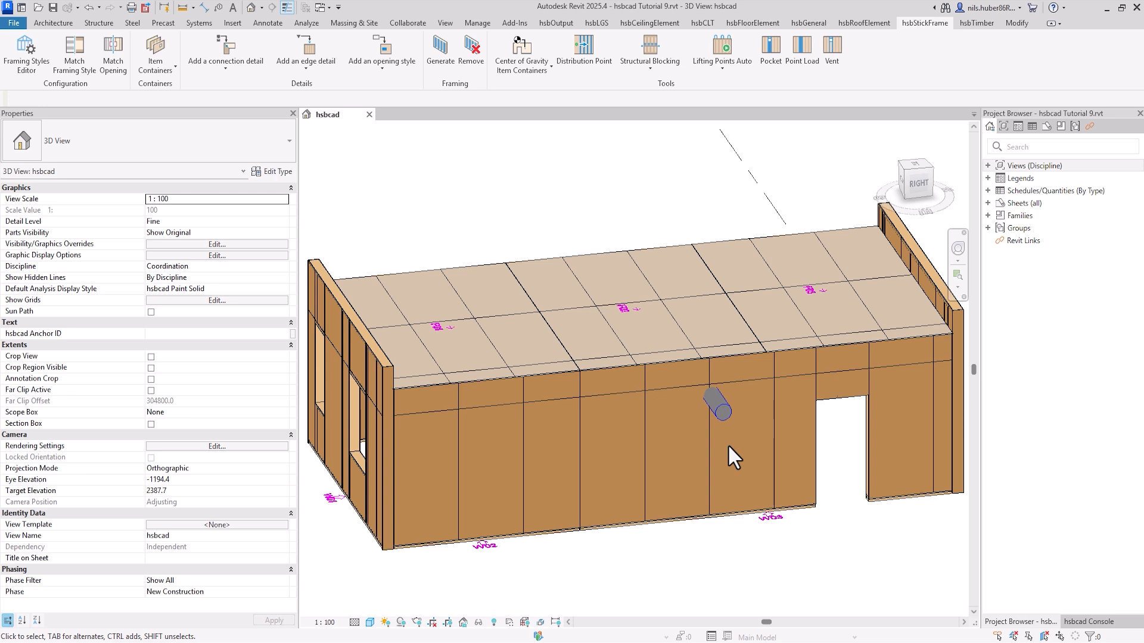
Set the 3D view's visual style to Wireframe to expose the wall framing around the oval duct.
click(370, 622)
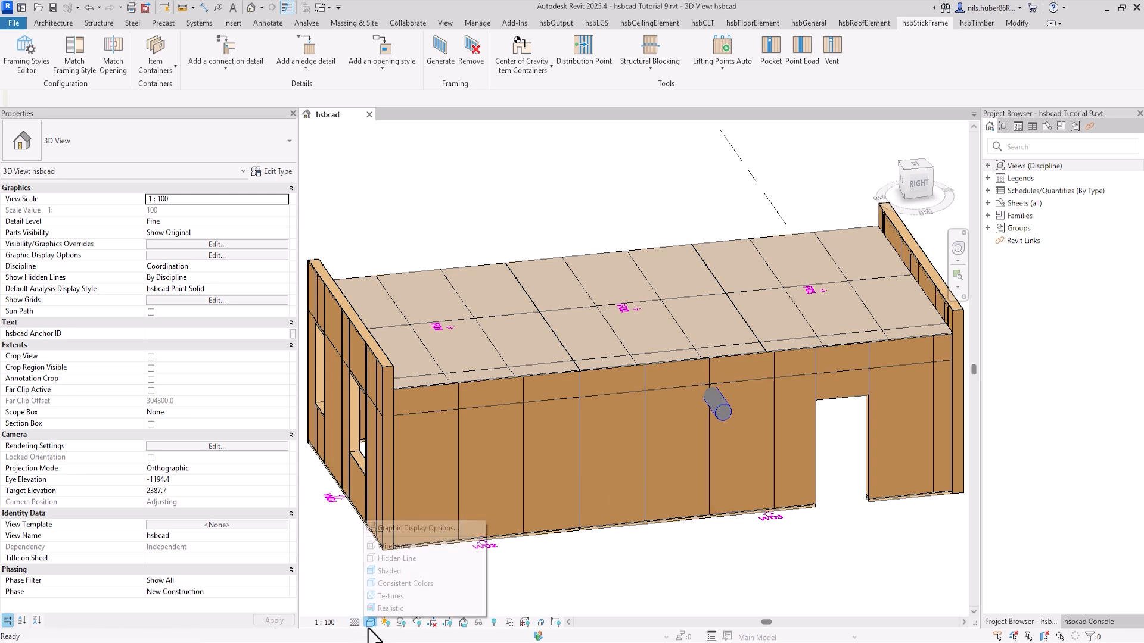
click(399, 547)
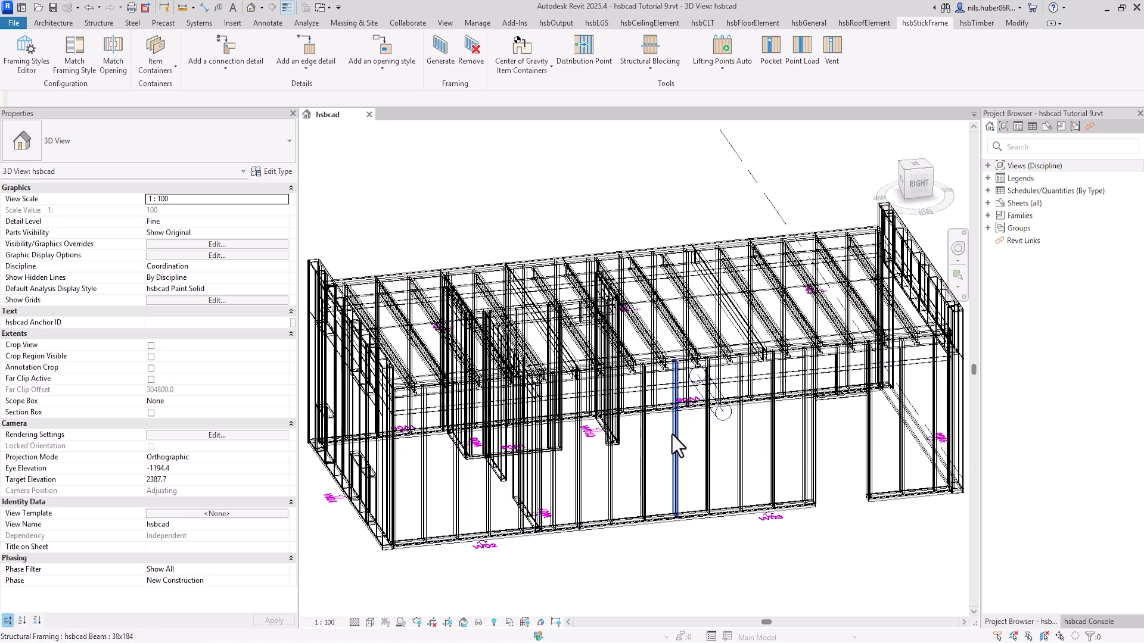
scroll(703, 459, up, 4)
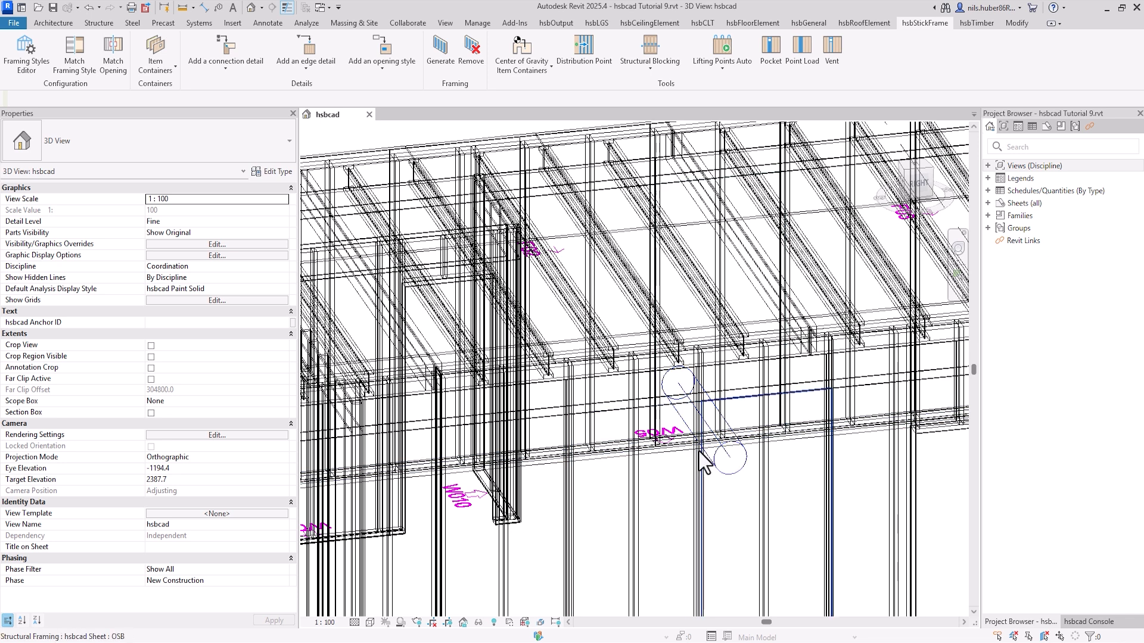
scroll(705, 408, down, 2)
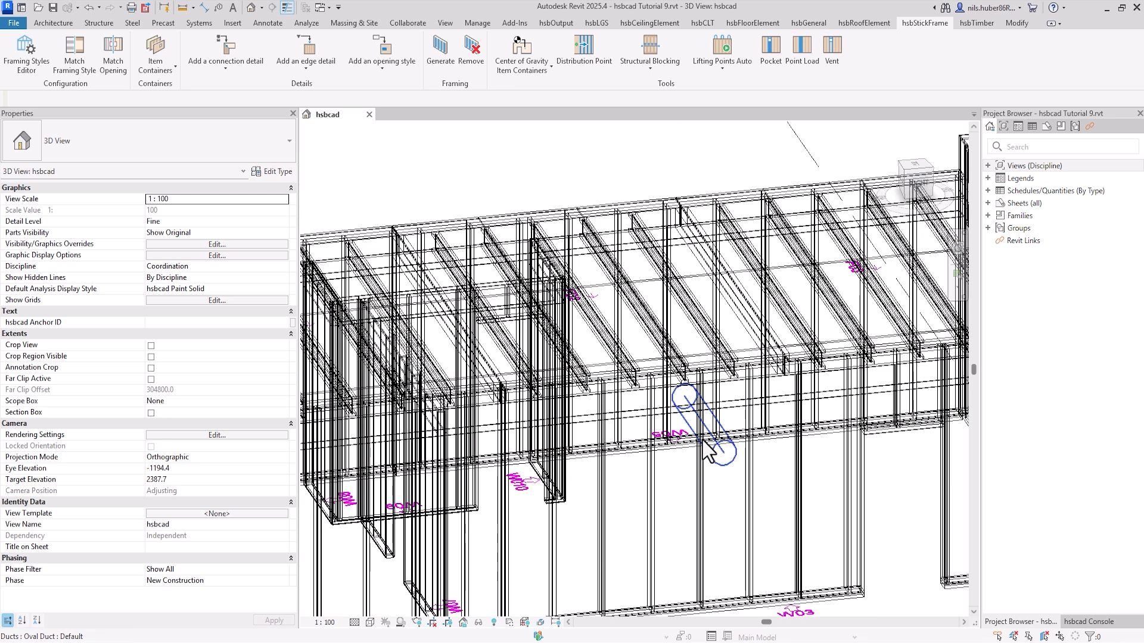
Start the Vent tool, review its offset and shape parameters, and choose Center as the vent alignment.
click(834, 54)
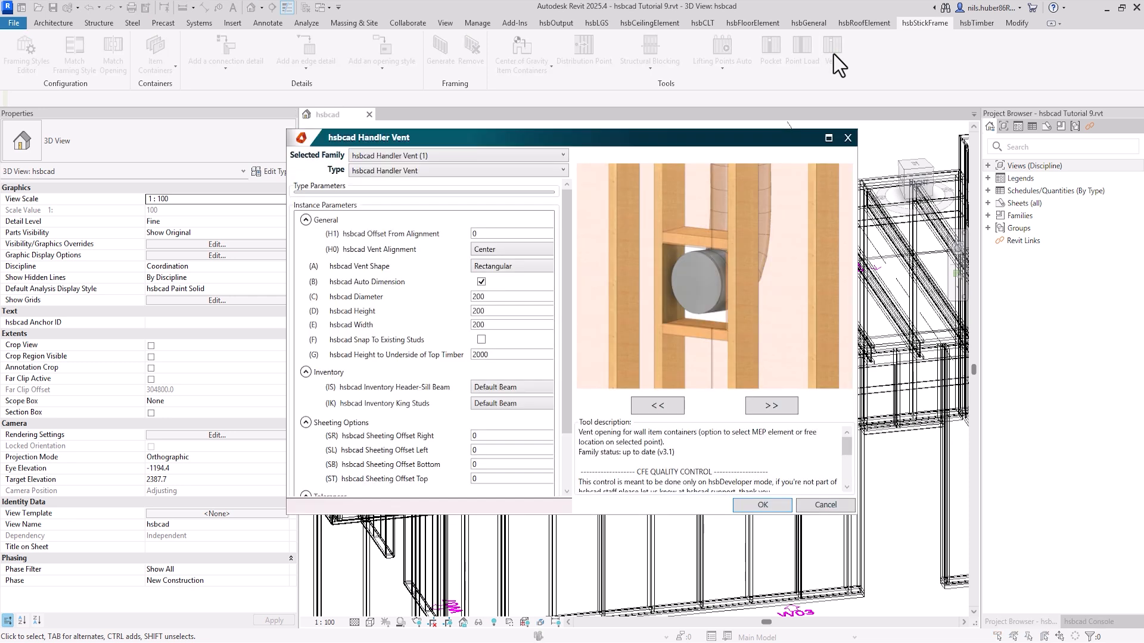
click(391, 267)
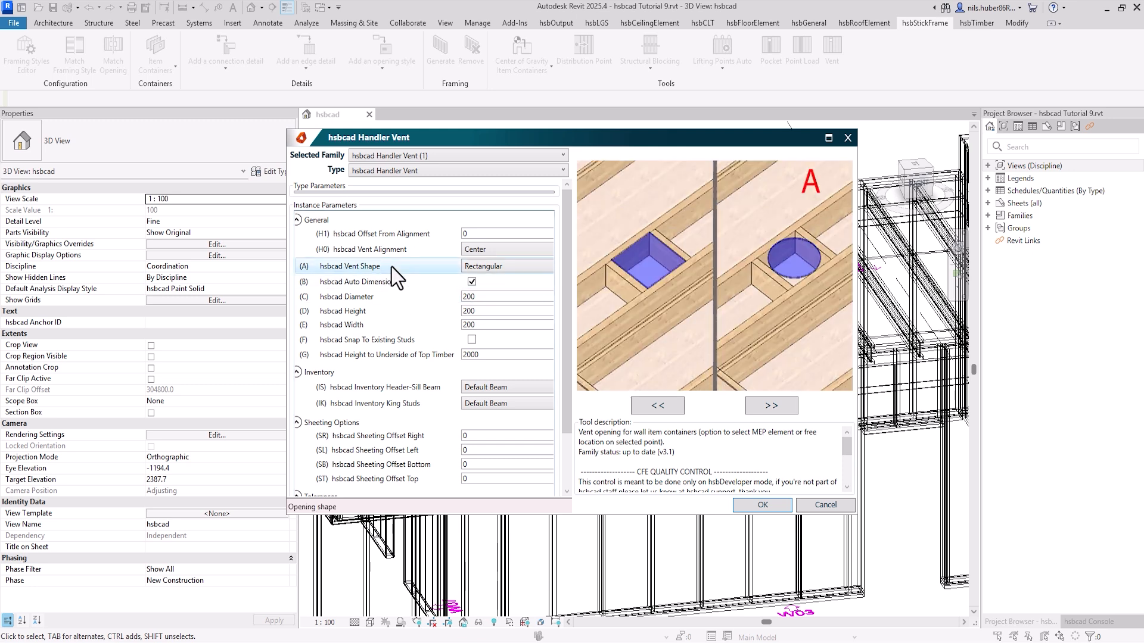
click(394, 236)
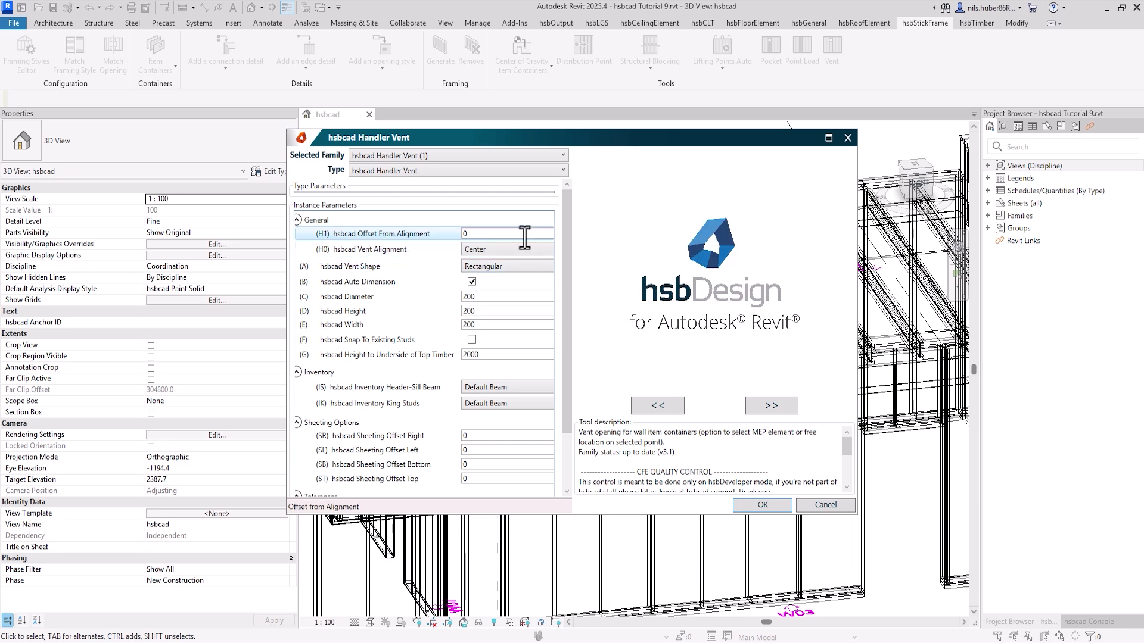
click(382, 248)
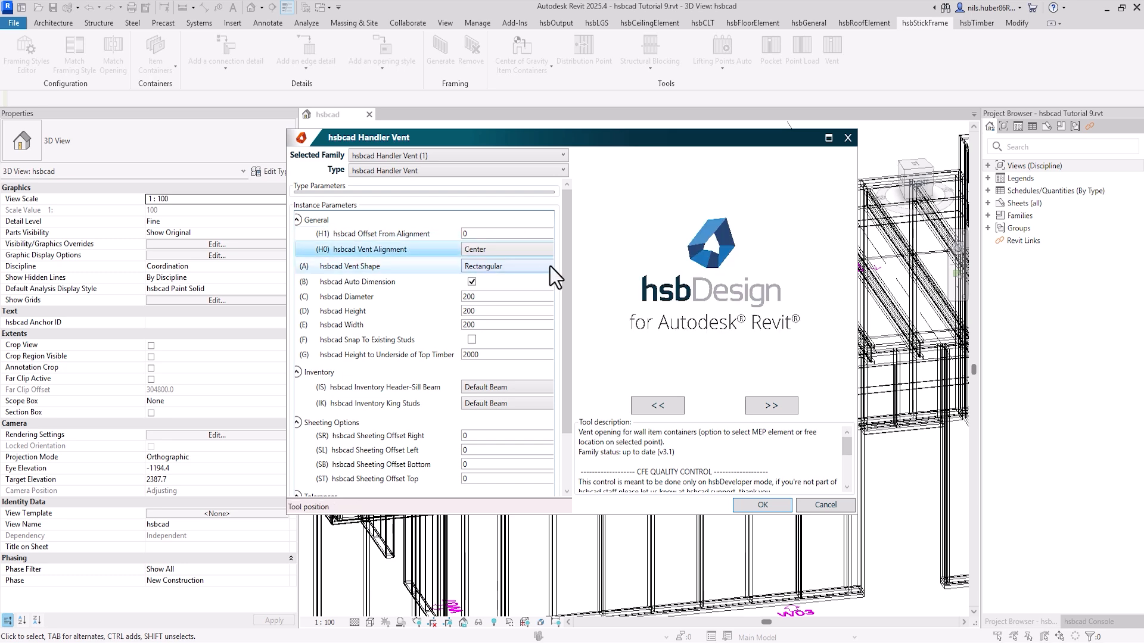
click(528, 251)
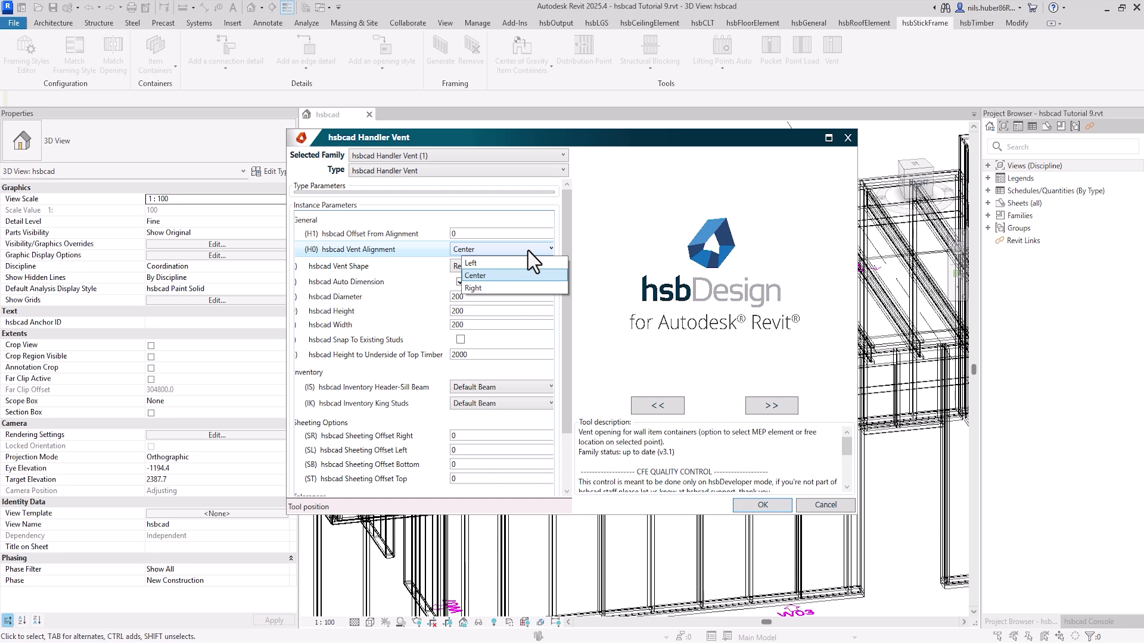
click(505, 275)
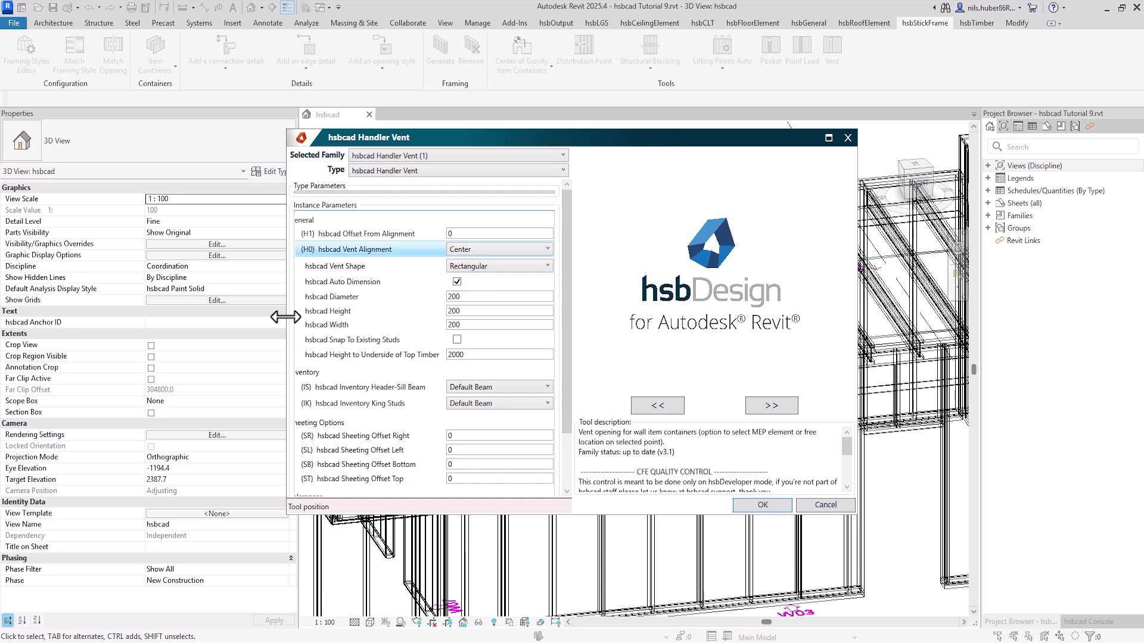
Examine the vent shape, auto dimension, diameter, height, width, stud snapping and height to underside of top timber parameters.
click(347, 266)
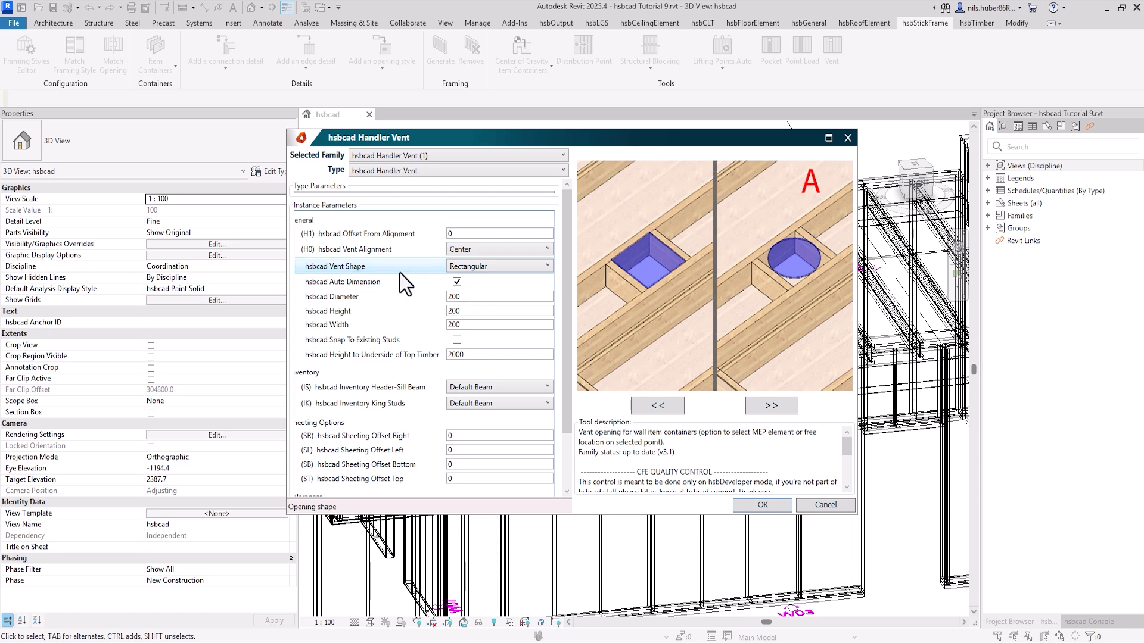
click(384, 300)
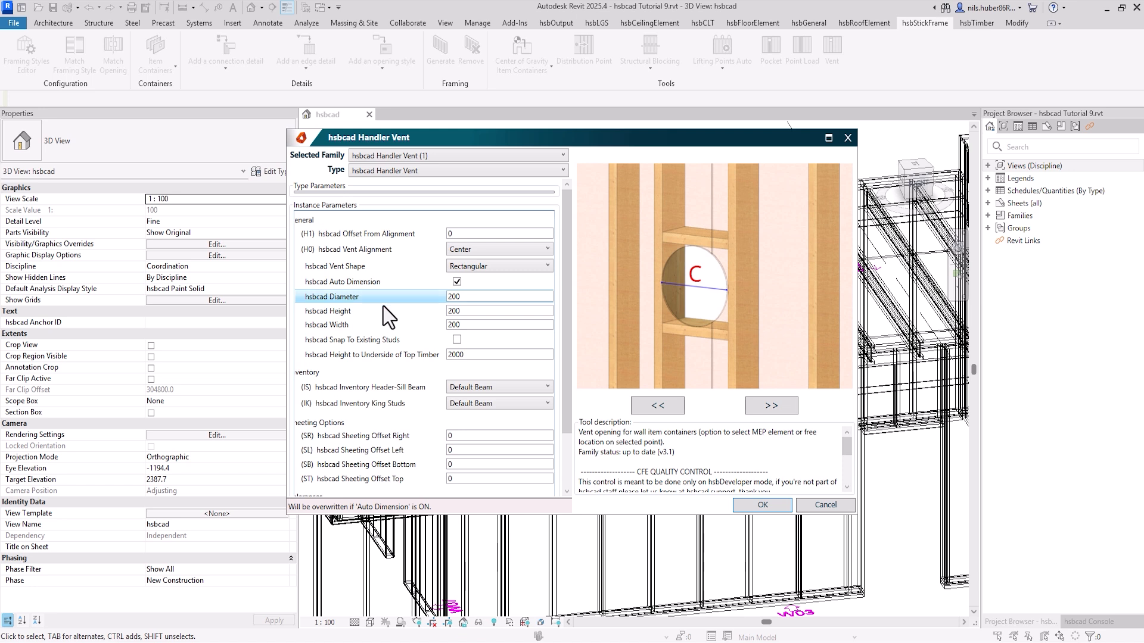
click(383, 307)
click(370, 327)
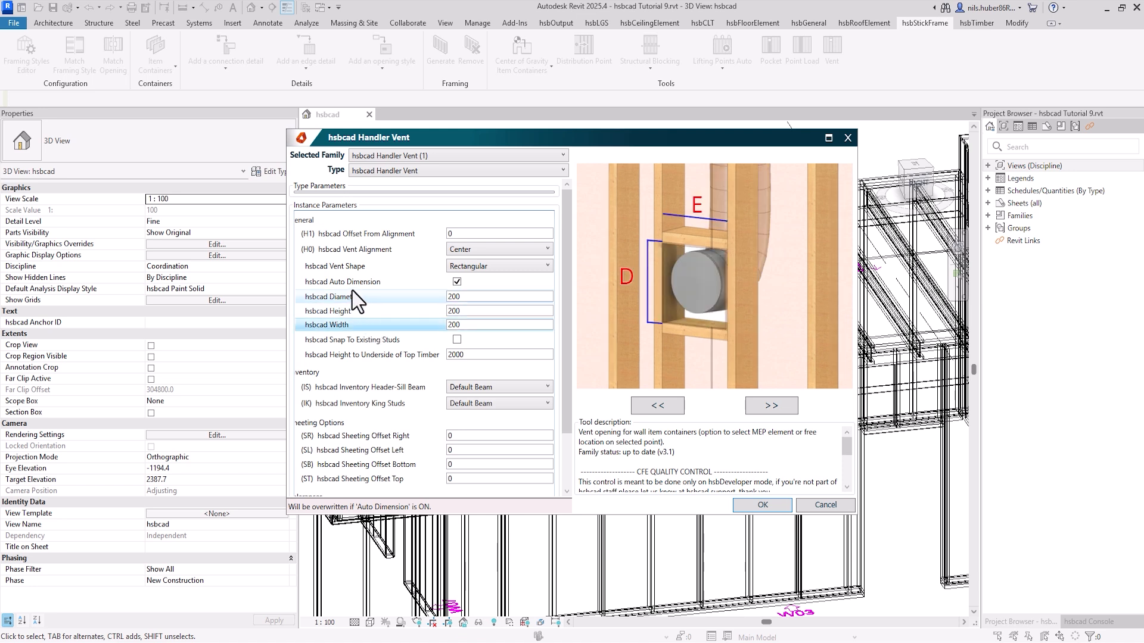
click(350, 285)
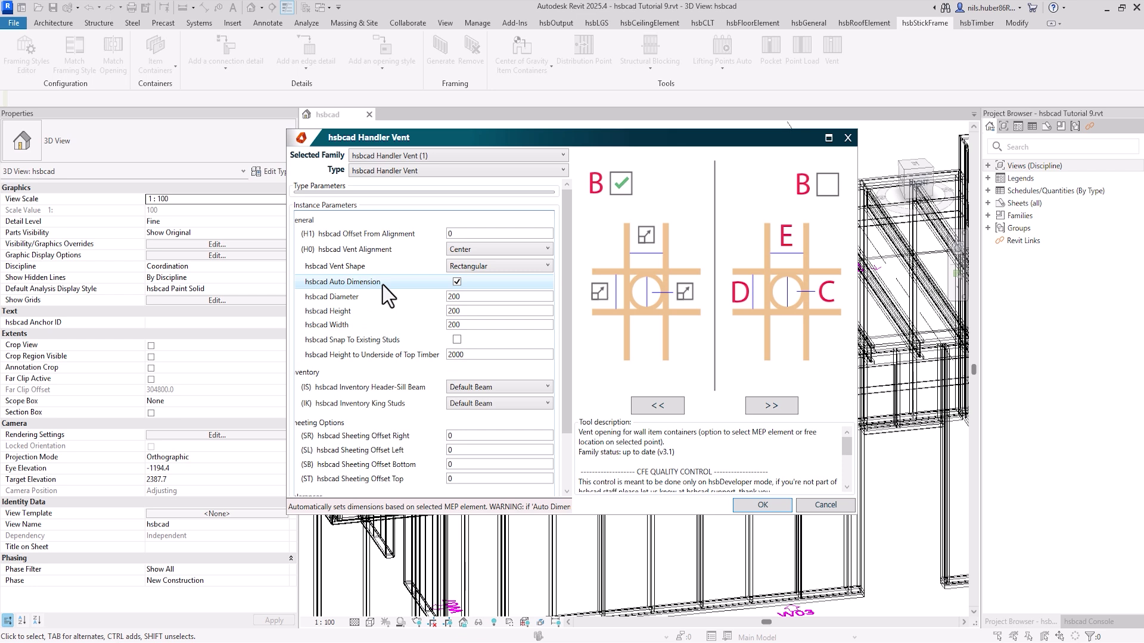
click(409, 344)
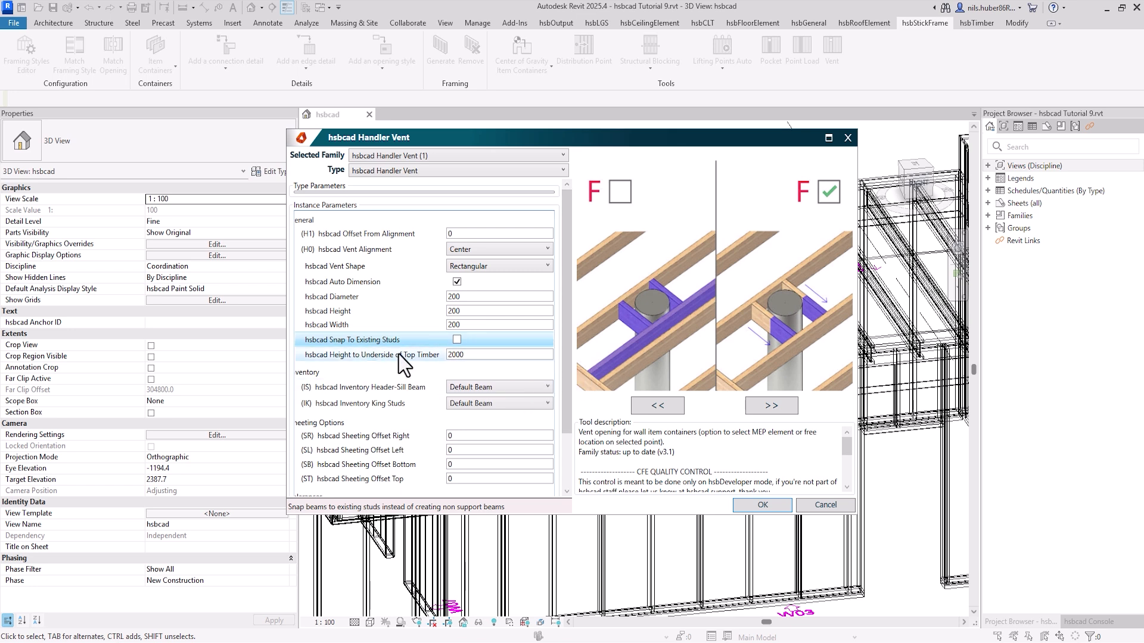
mouse_move(396, 357)
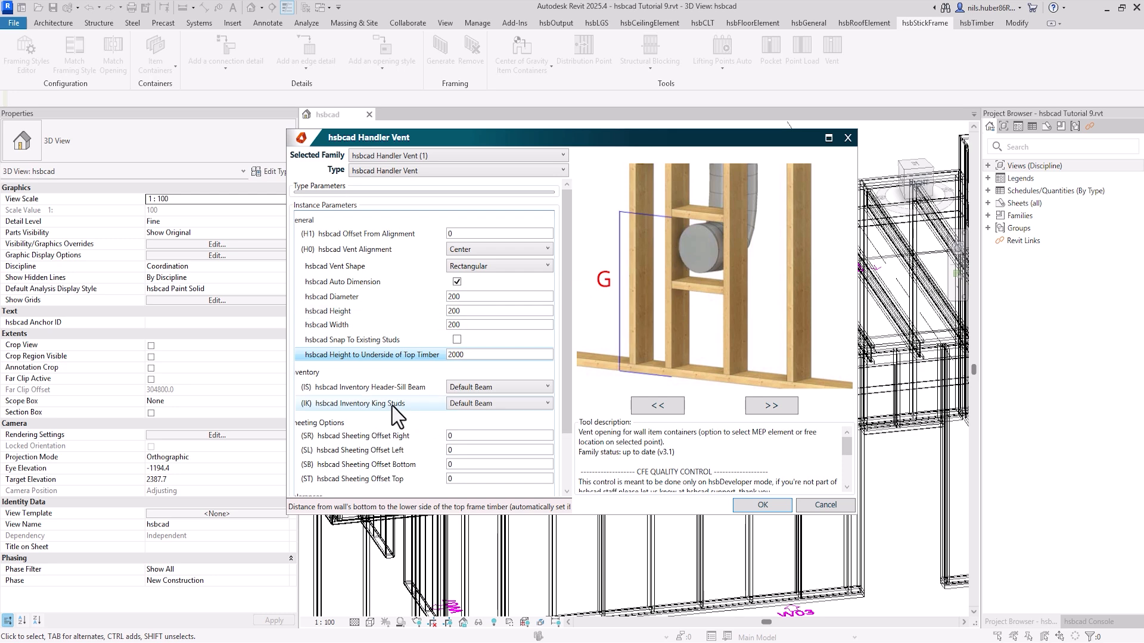
Examine the header-sill and king stud inventory, right sheeting offset, and height, width and diameter tolerance parameters.
click(399, 388)
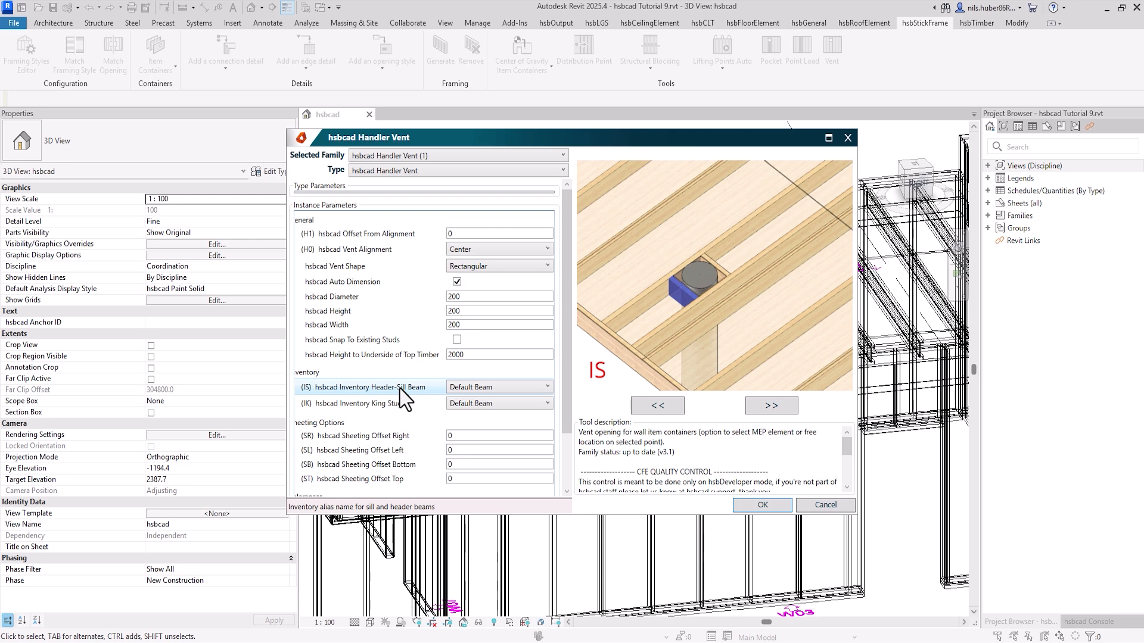
click(402, 408)
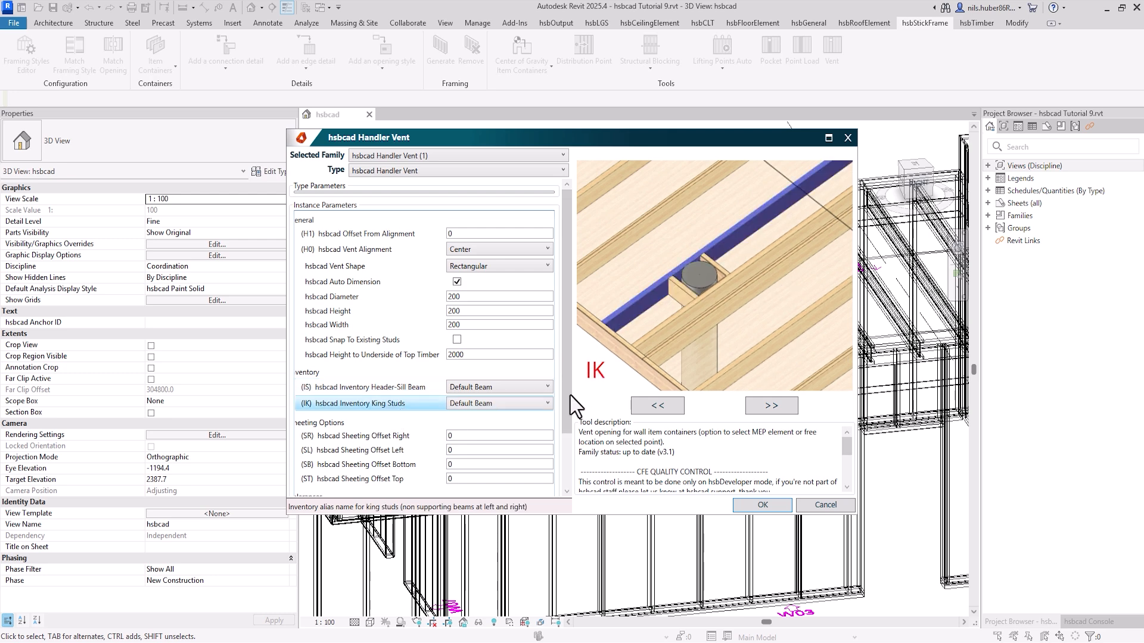
scroll(566, 417, down, 3)
click(415, 372)
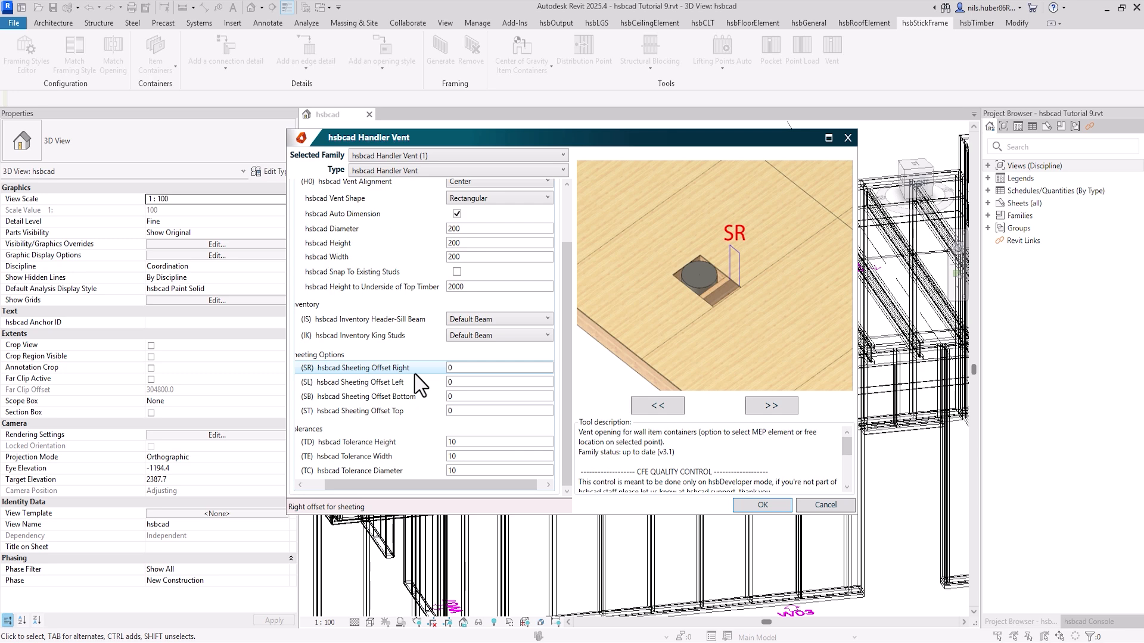
click(388, 442)
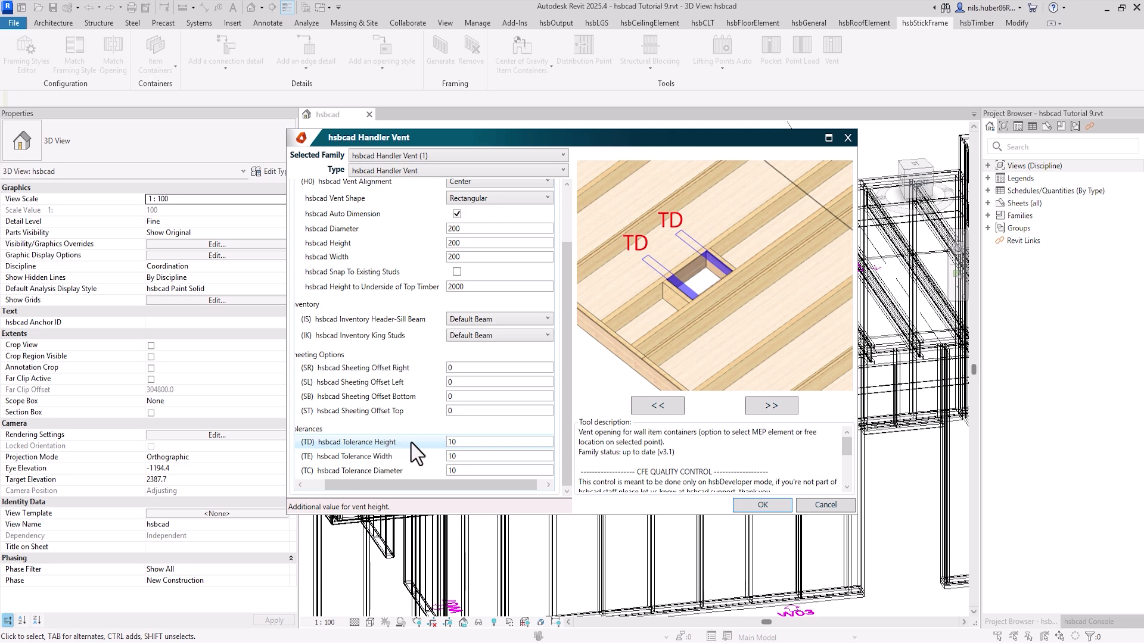
click(398, 457)
click(408, 471)
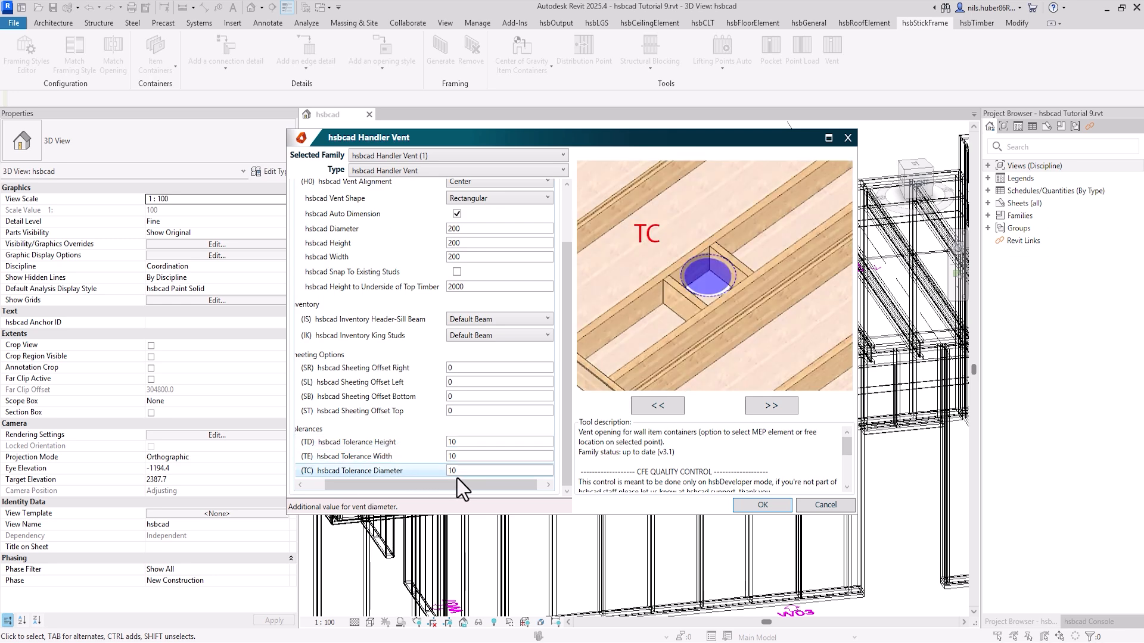
Accept the vent settings and place the vent in wall item container W03 using the oval duct as its MEP element.
click(764, 505)
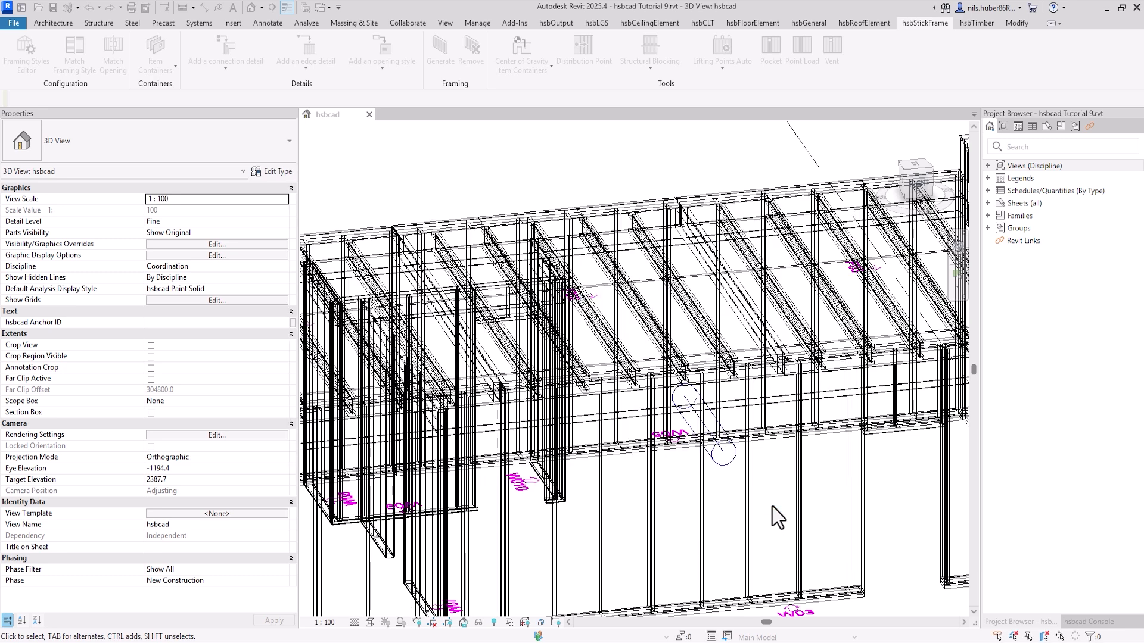
scroll(771, 506, down, 2)
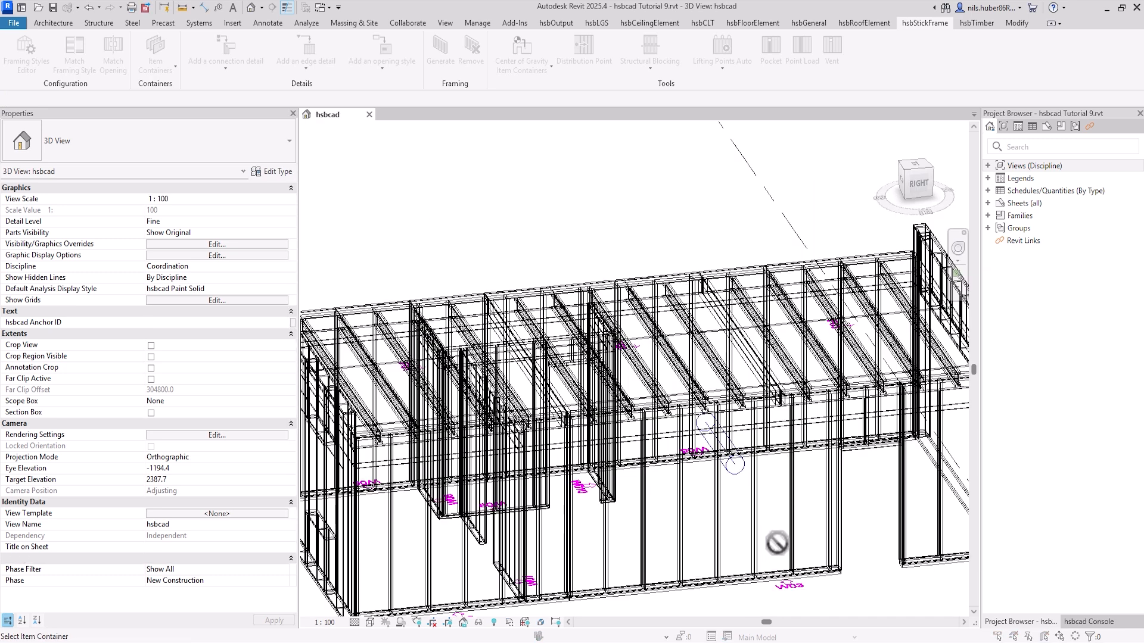
click(791, 588)
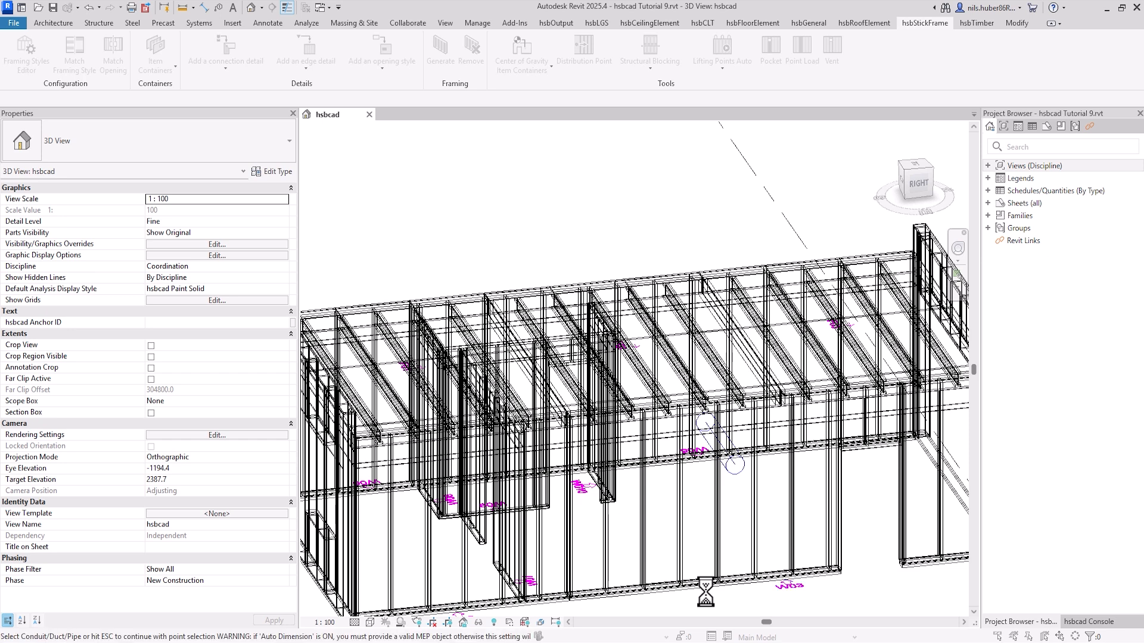
click(743, 474)
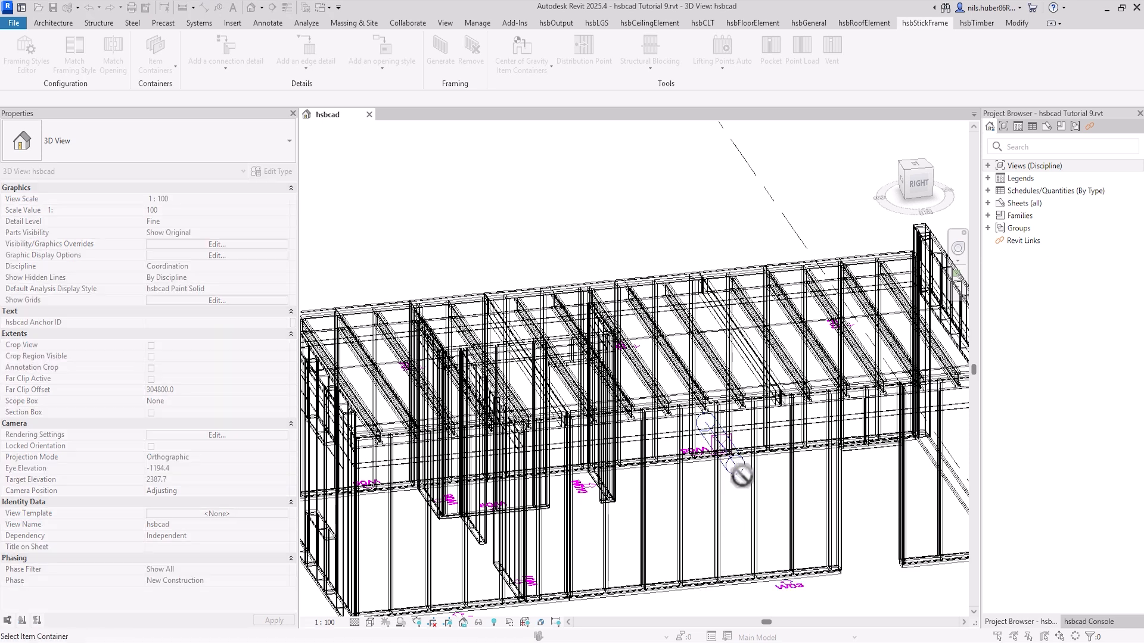
Select the vent placed at the oval duct, generate the framing for its wall, and dismiss the progress dialog.
scroll(723, 456, up, 3)
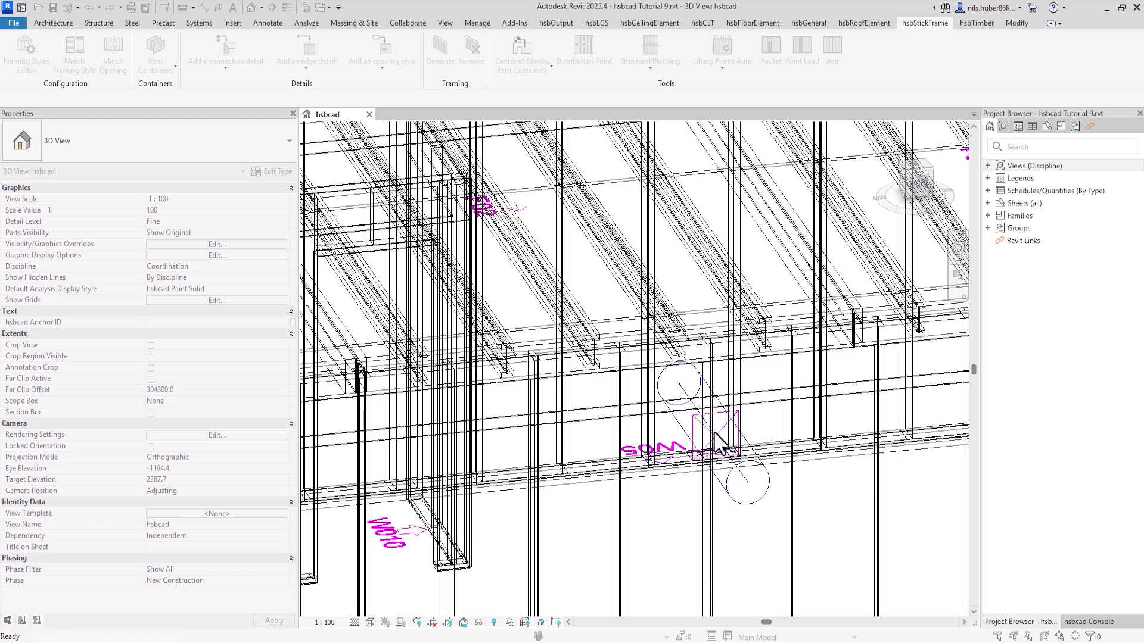
scroll(727, 460, down, 5)
scroll(730, 462, up, 4)
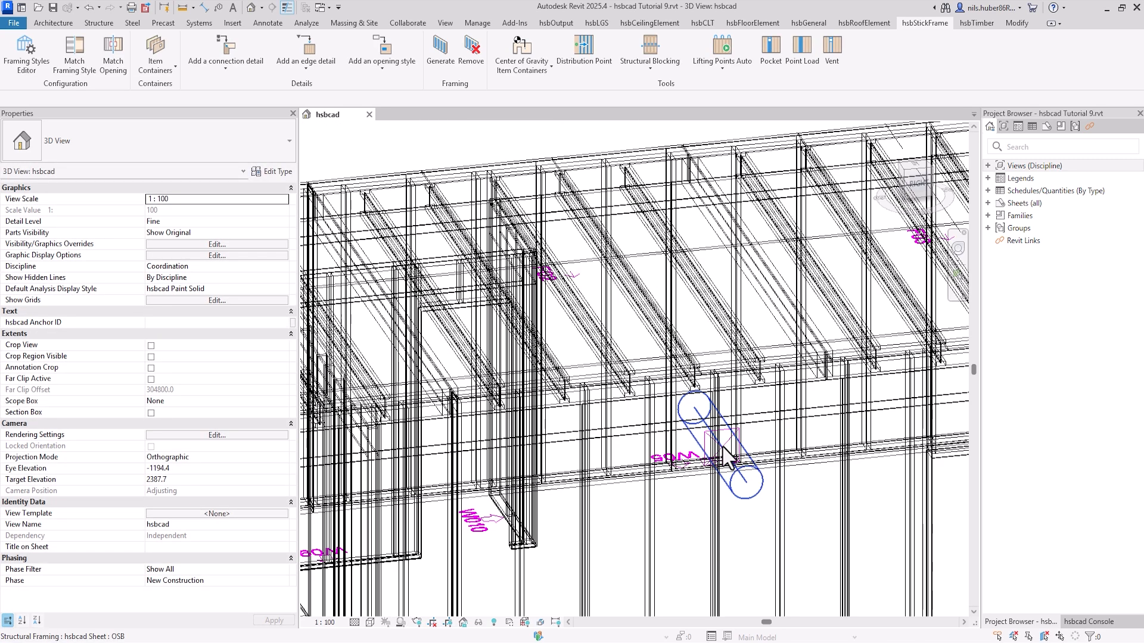
click(724, 438)
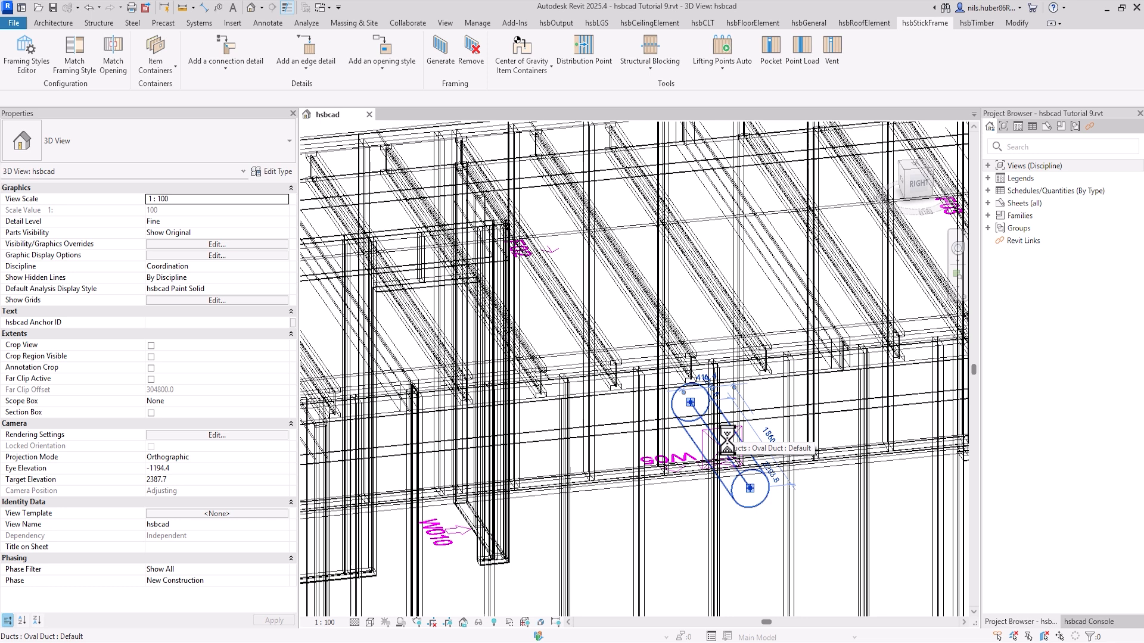
scroll(728, 428, up, 3)
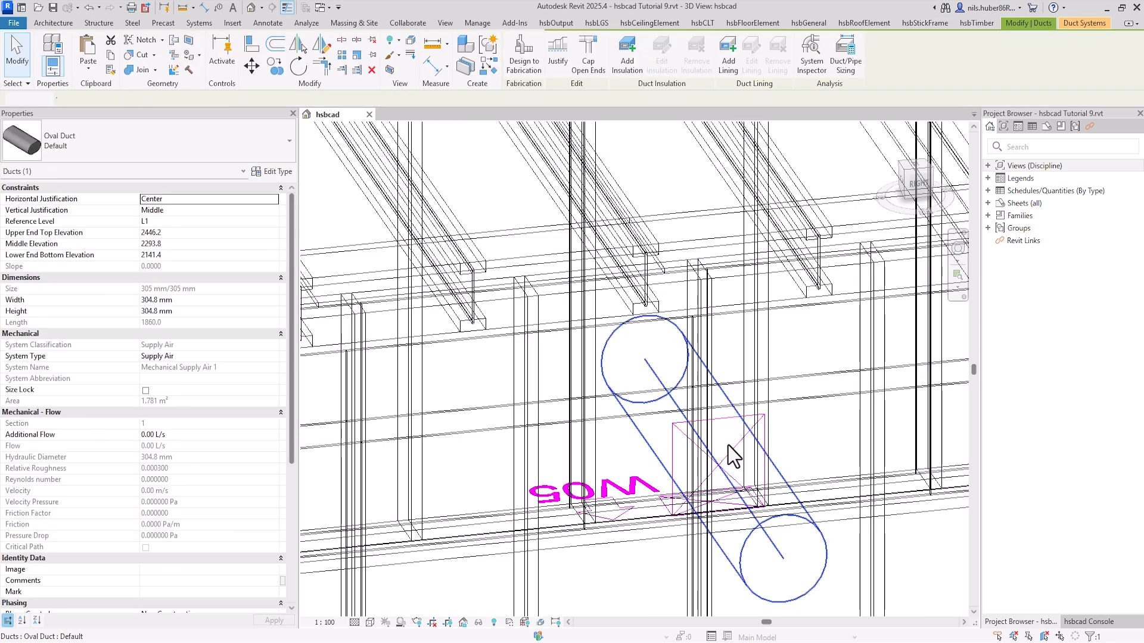
click(730, 452)
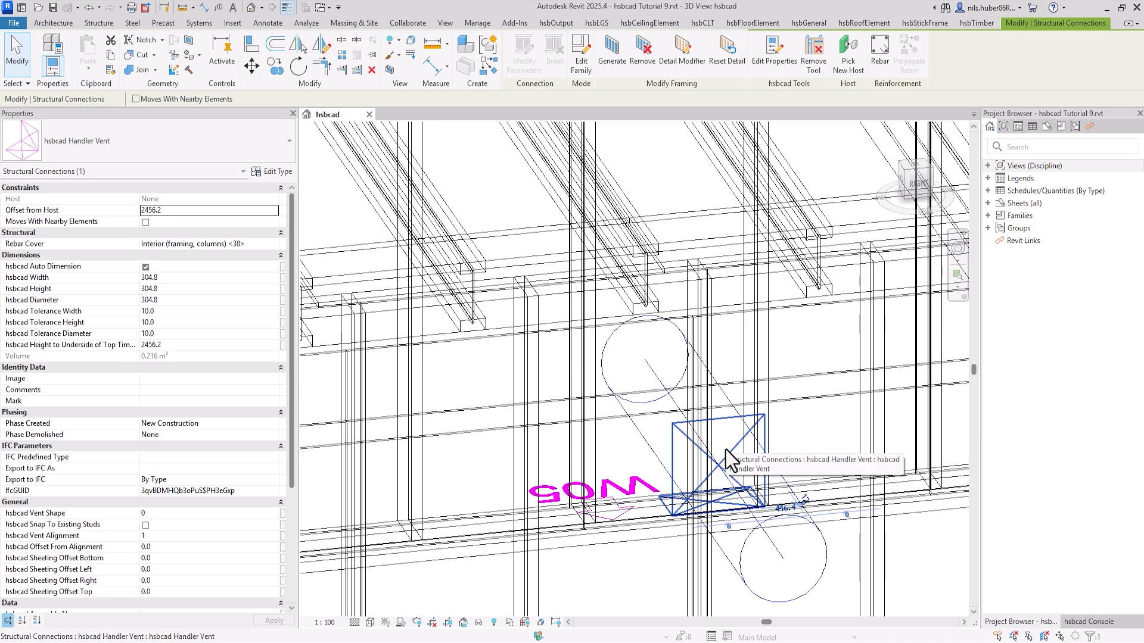
scroll(726, 450, down, 2)
click(613, 53)
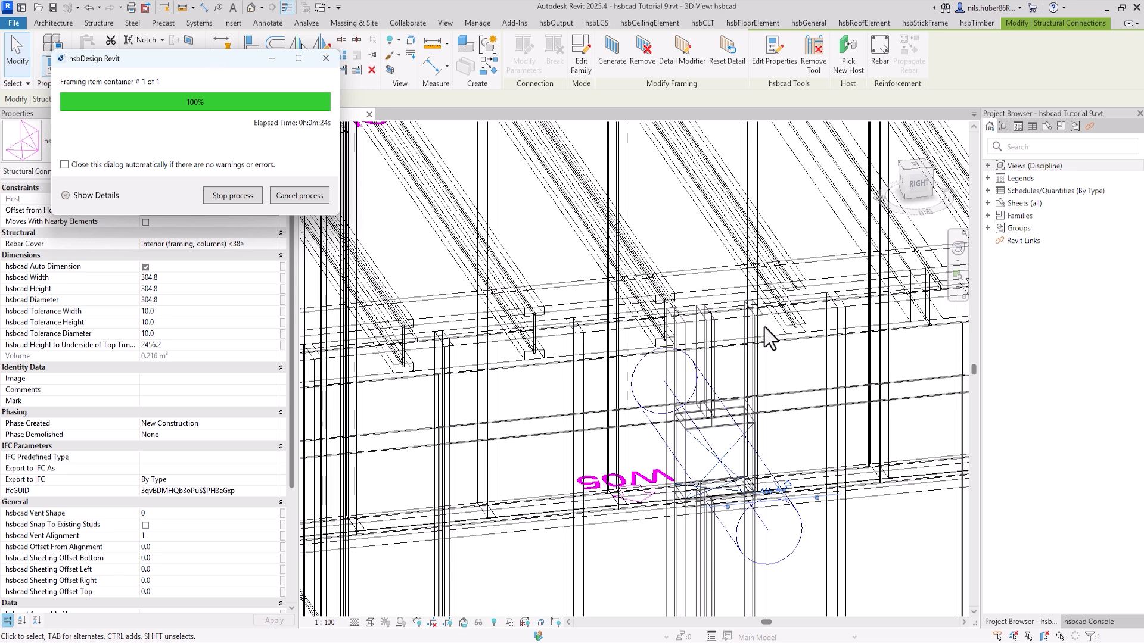
click(299, 195)
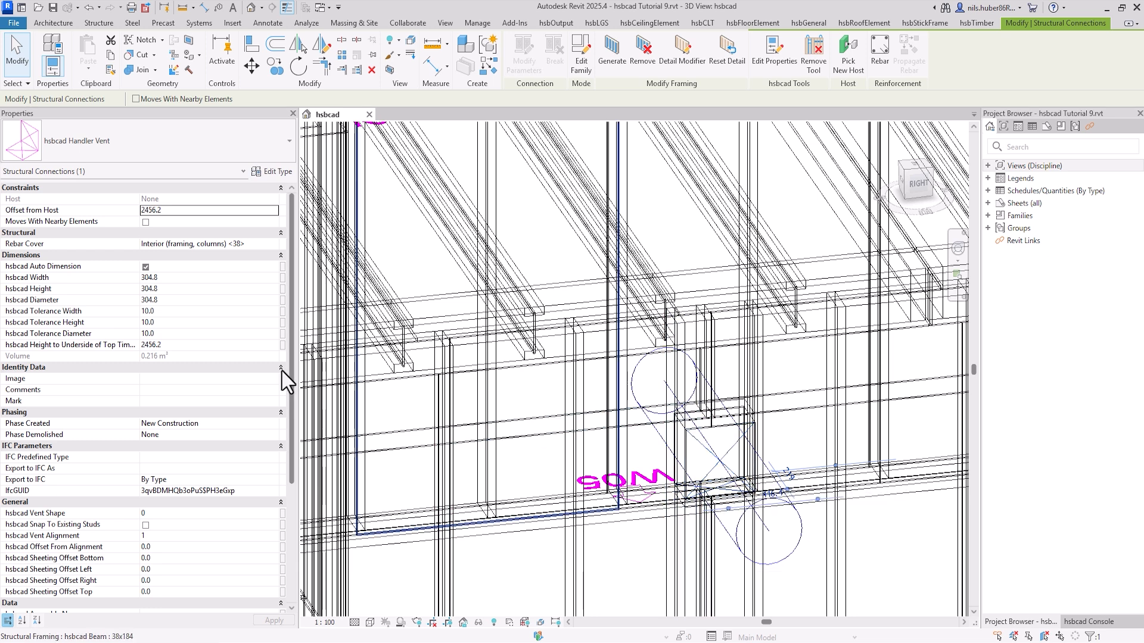
Set the 3D view's visual style to Consistent Colors to inspect the sheeting cutout around the duct.
click(370, 622)
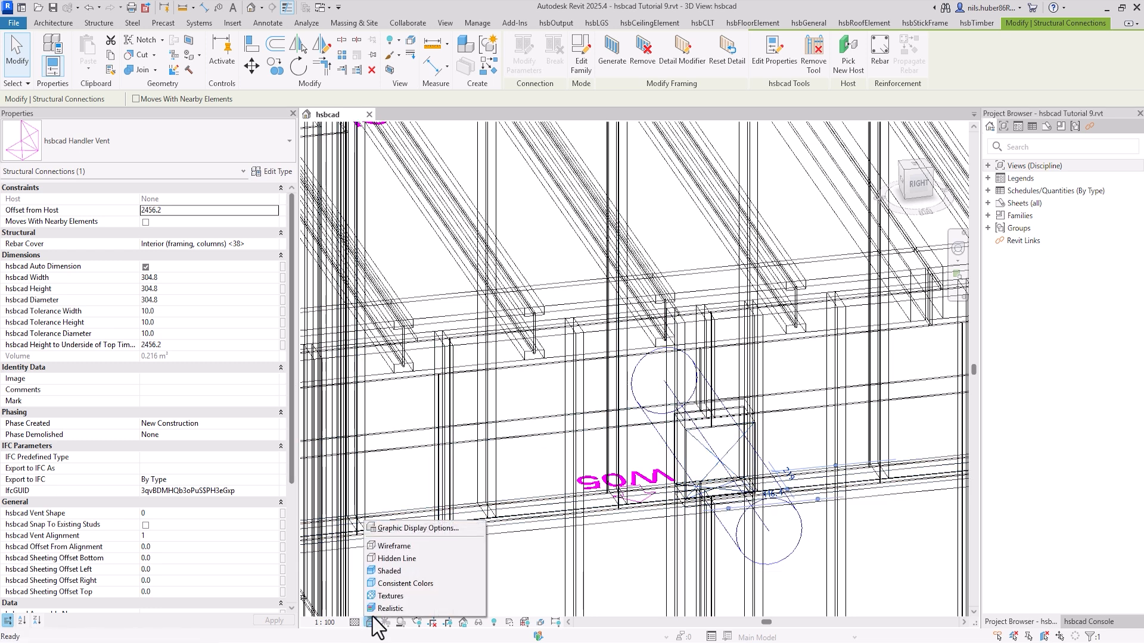
click(399, 586)
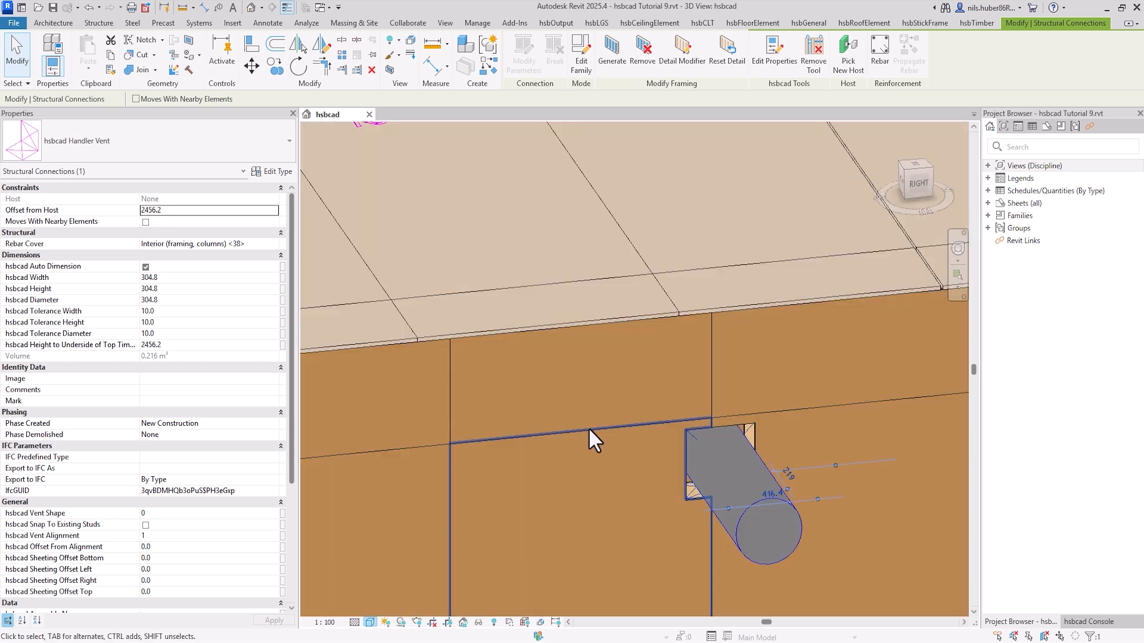
scroll(614, 453, down, 5)
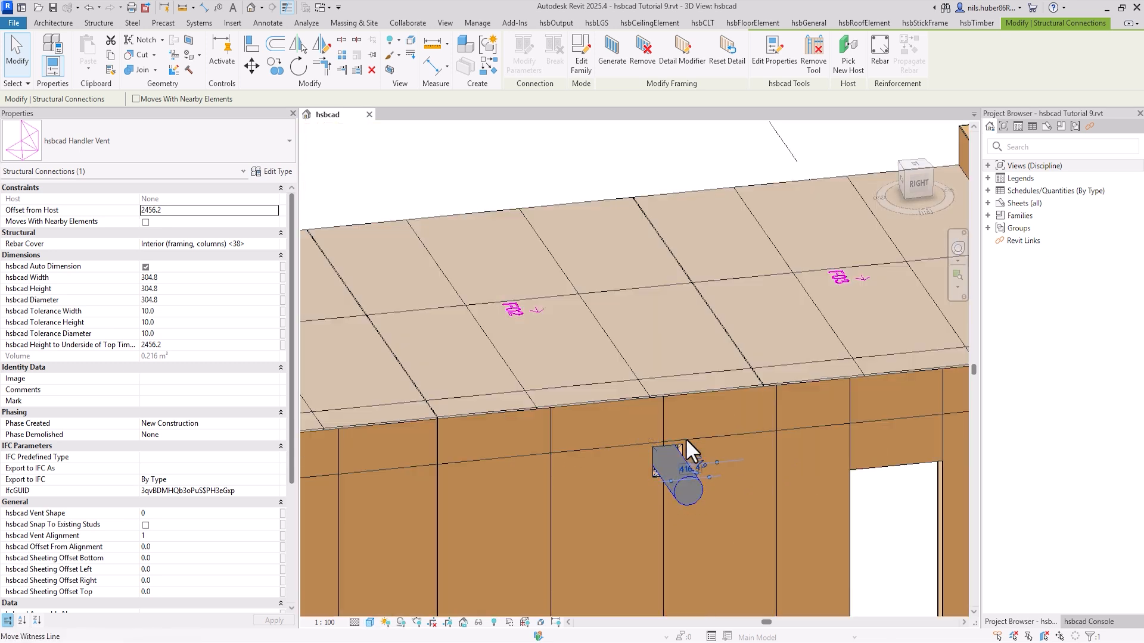